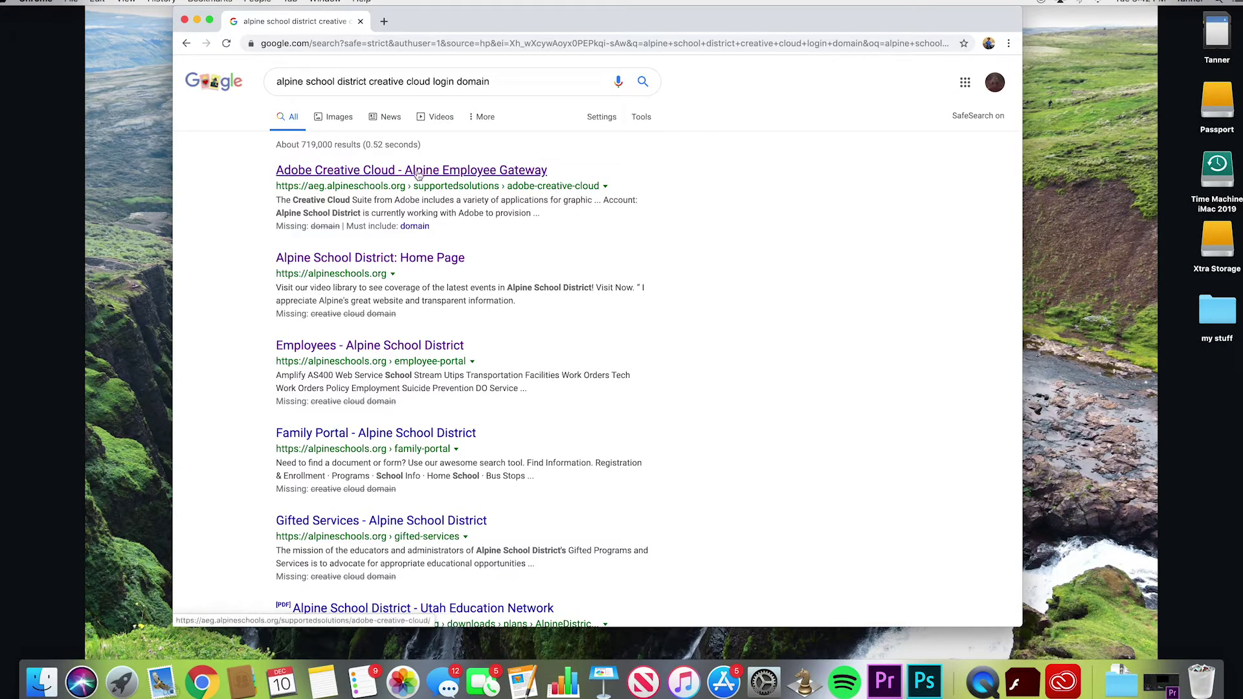
# - Open the district's Adobe Creative Cloud gateway page from the Google results
pyautogui.click(417, 171)
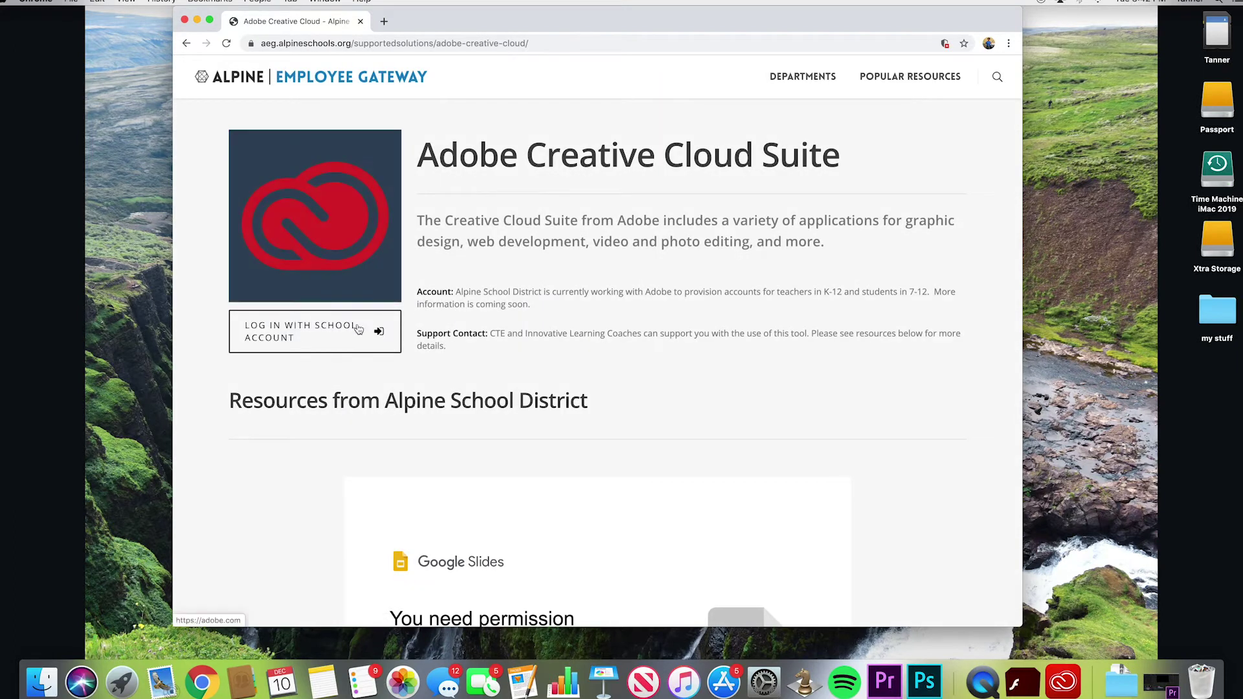
# - Sign in with the school account, open Creative Cloud, and go to its Apps listing
pyautogui.click(358, 329)
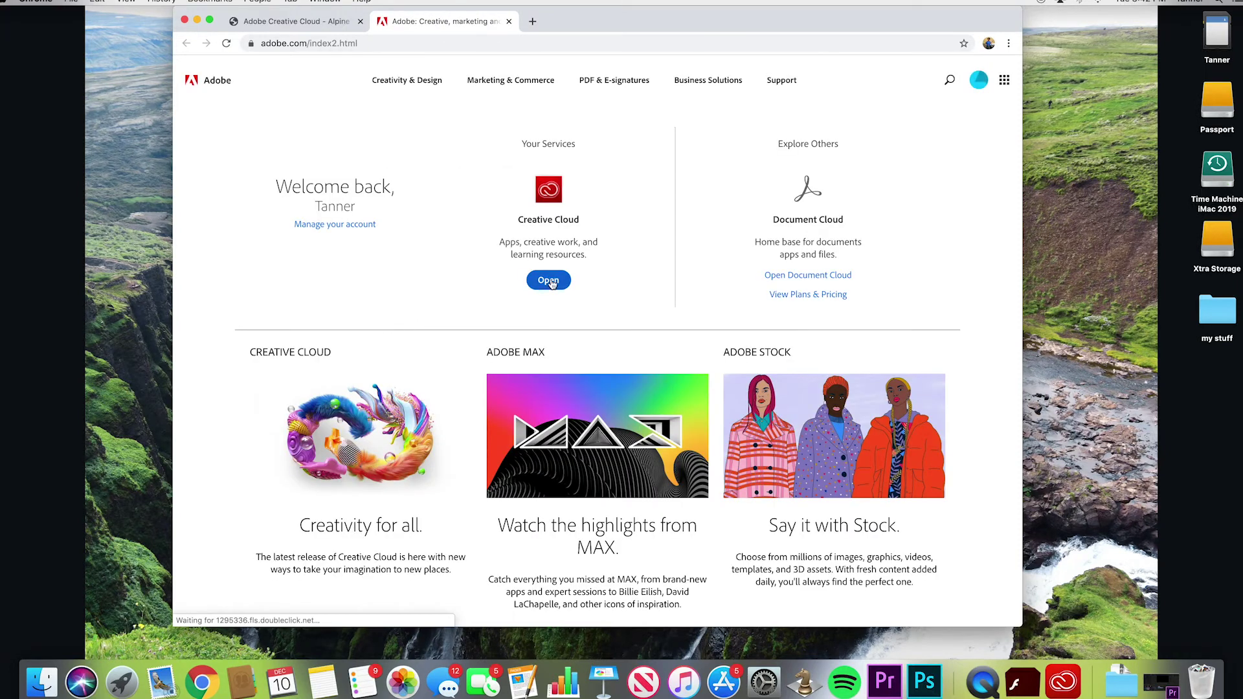
pyautogui.click(550, 282)
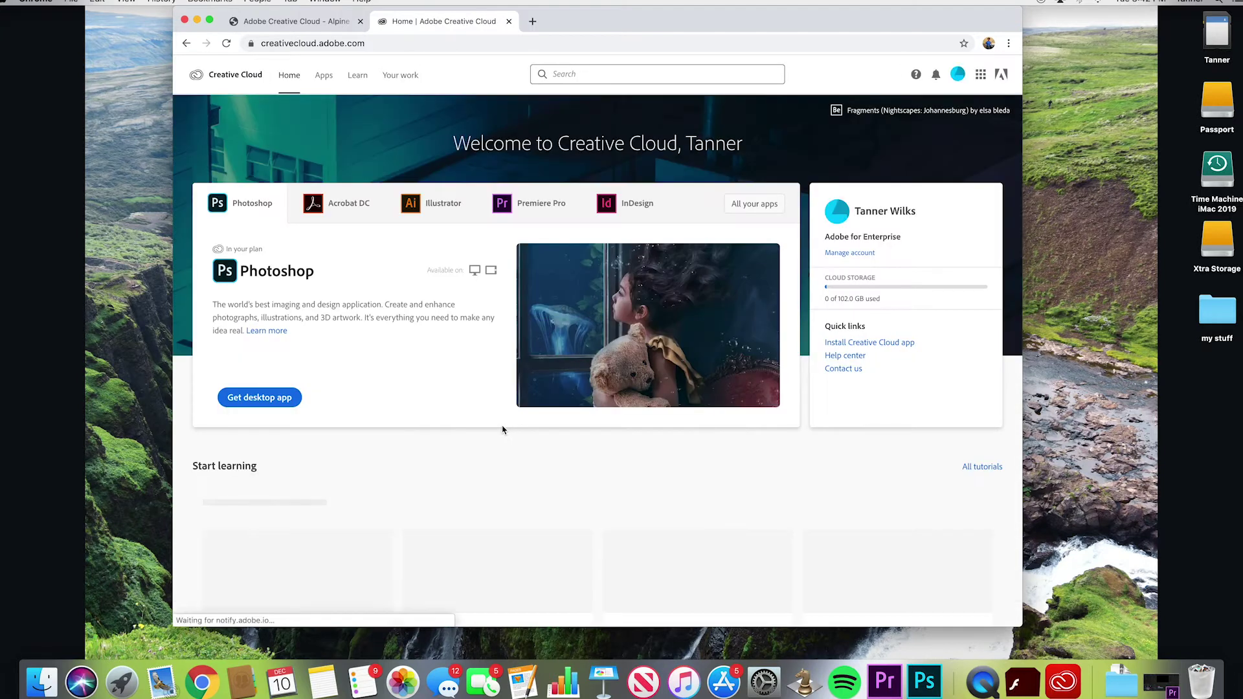
pyautogui.scroll(-1, 504, 429)
pyautogui.scroll(1, 344, 419)
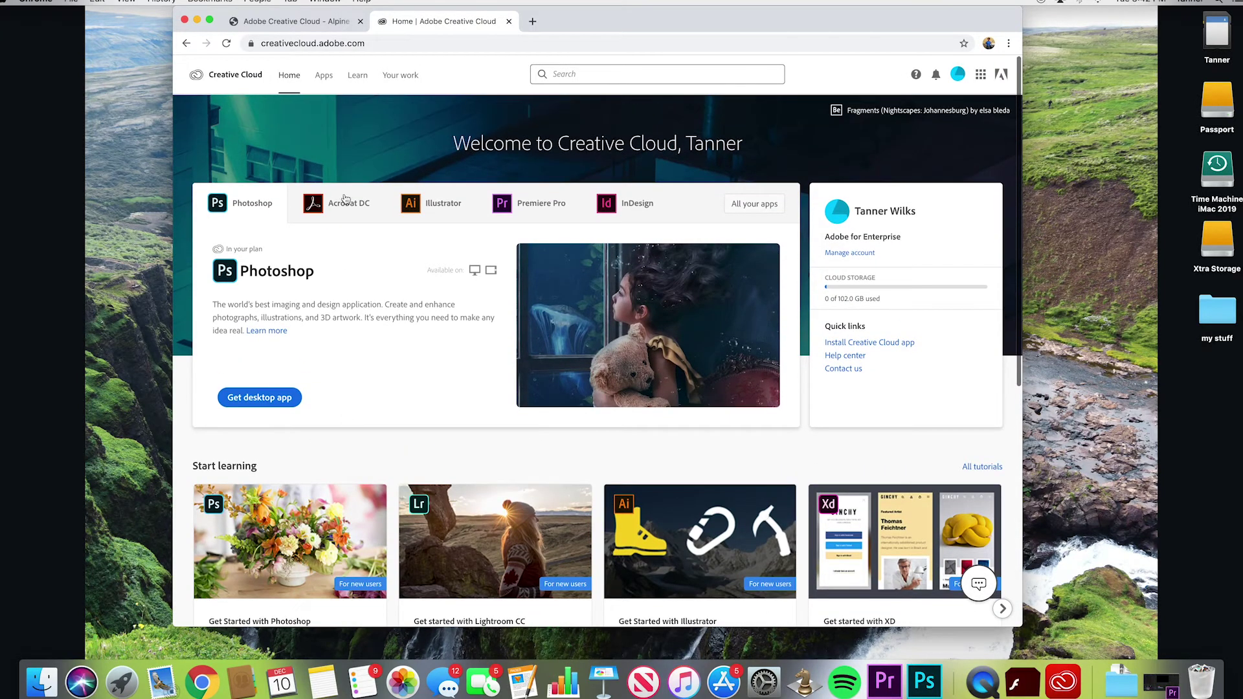
pyautogui.click(322, 75)
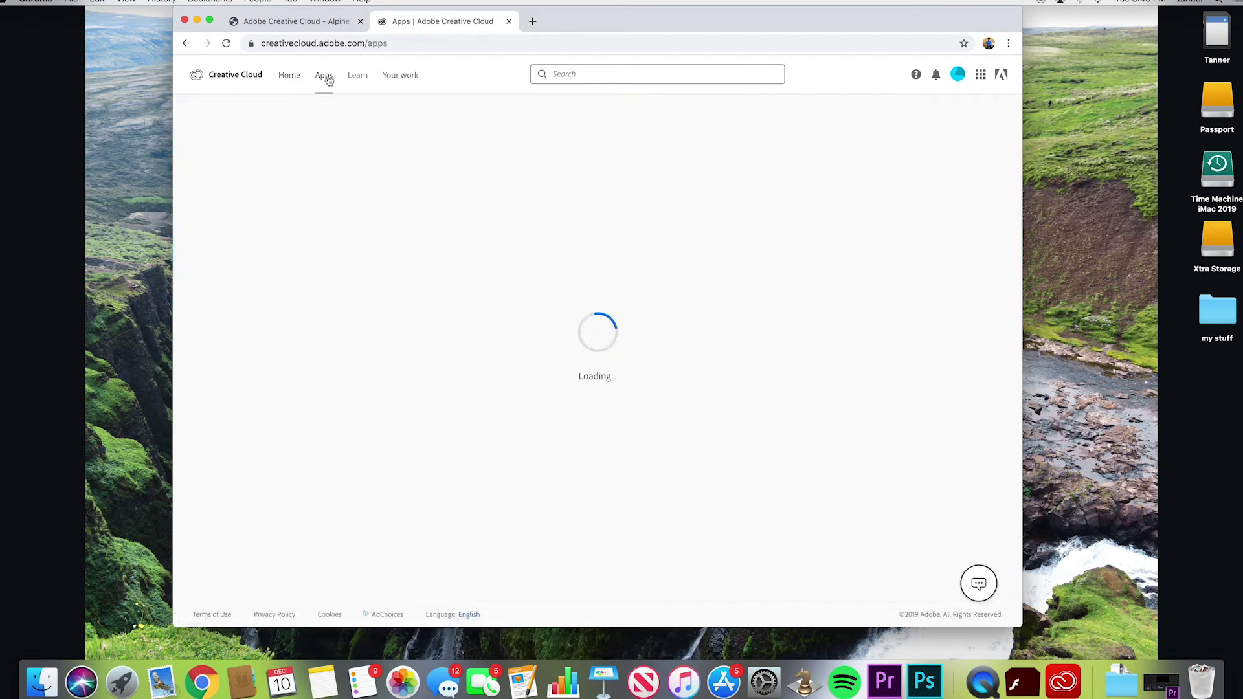
pyautogui.scroll(-3, 529, 465)
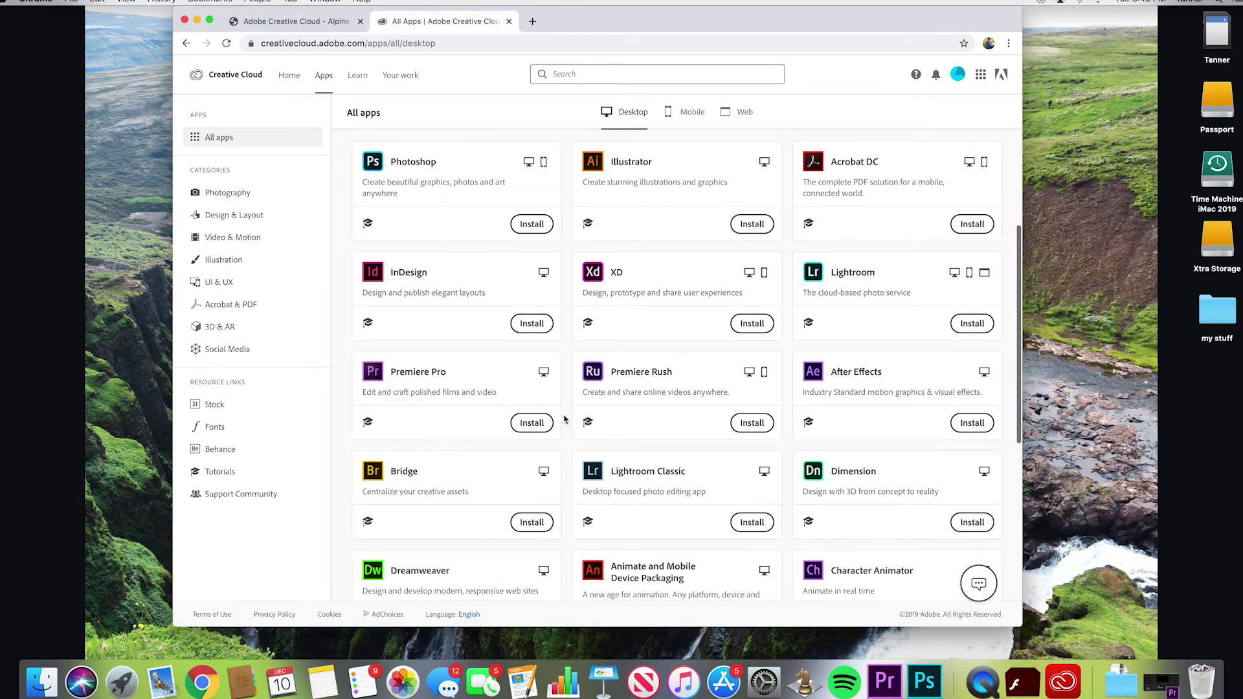
pyautogui.scroll(5, 563, 420)
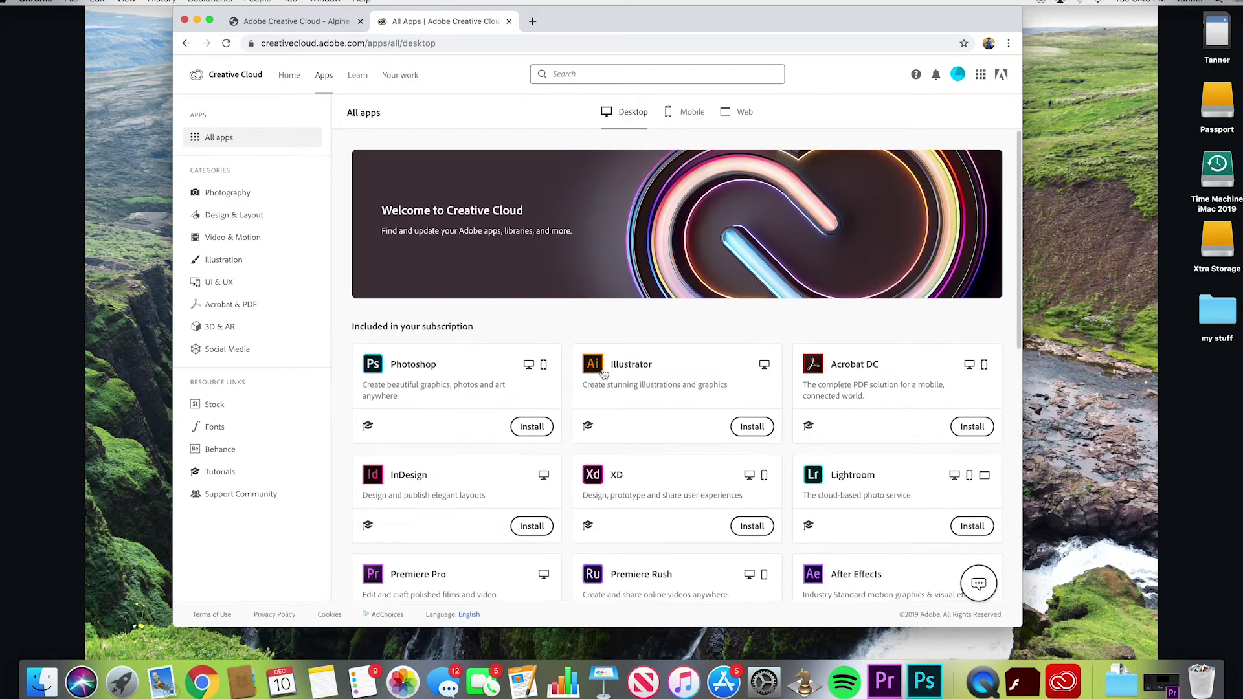